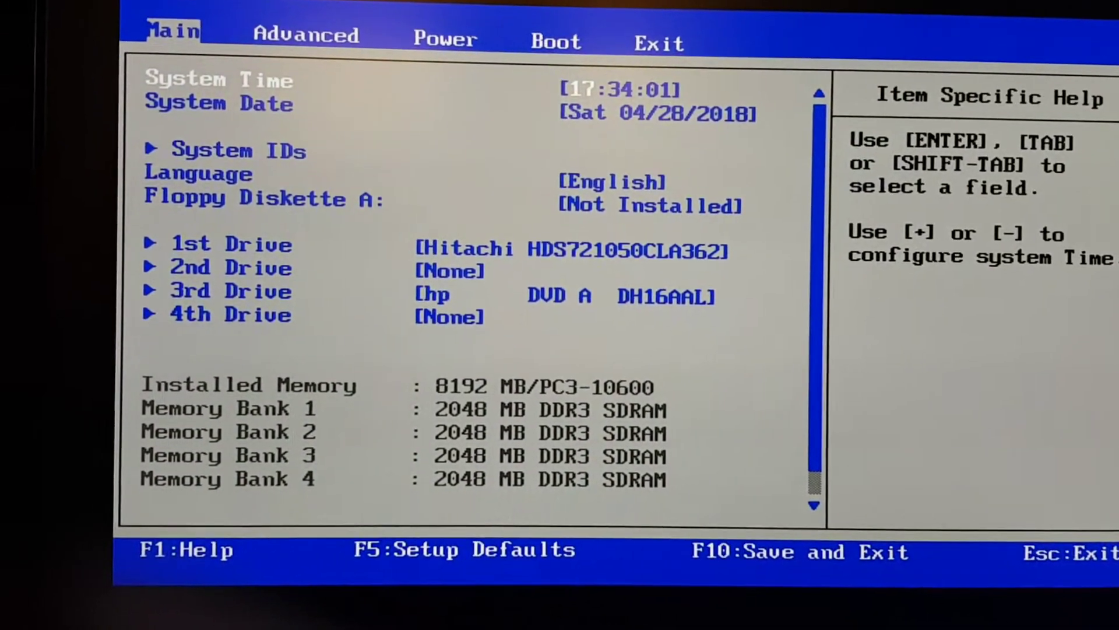
Reach the Power settings and first leave Virtualization Technology set to Disabled
key(Right)
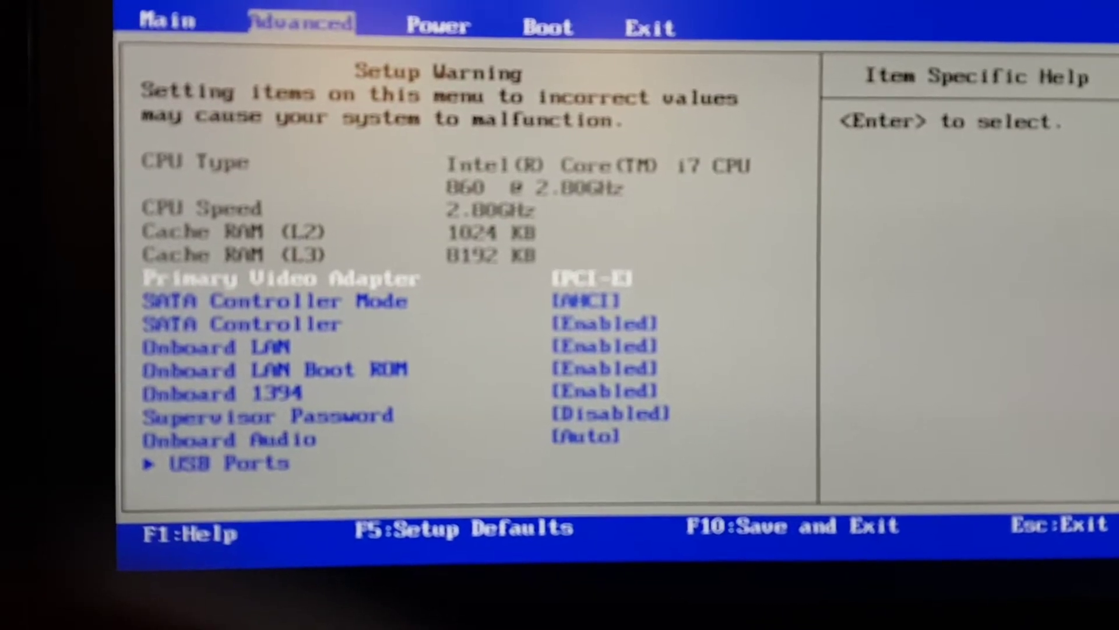
key(Right)
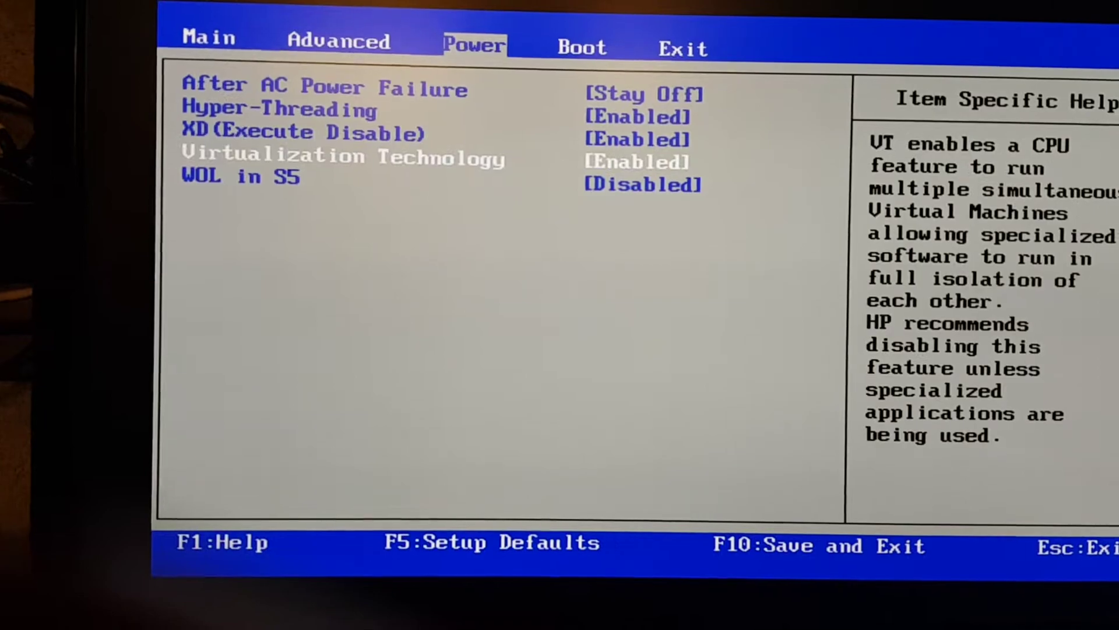
key(Return)
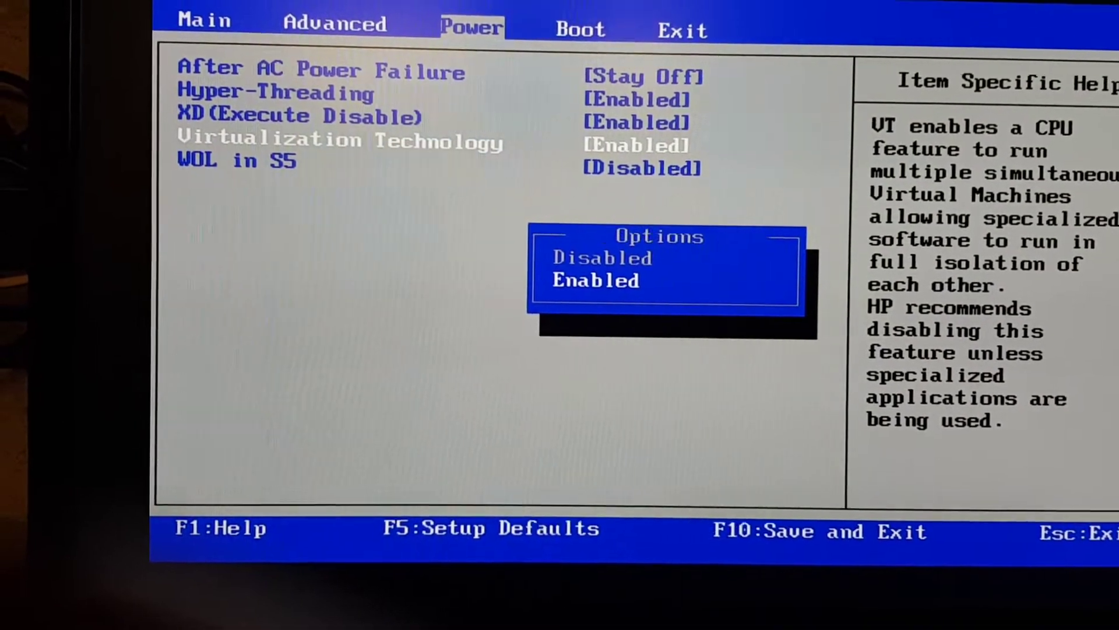
key(Up)
key(Return)
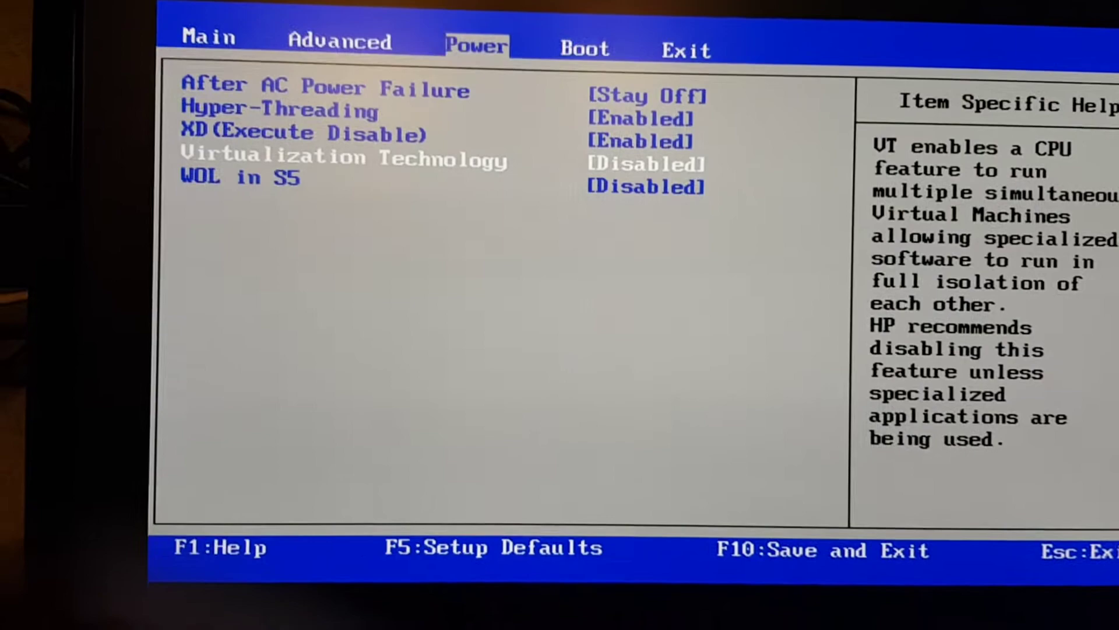
Switch Virtualization Technology to Enabled and continue to the Boot page
key(Down)
key(Return)
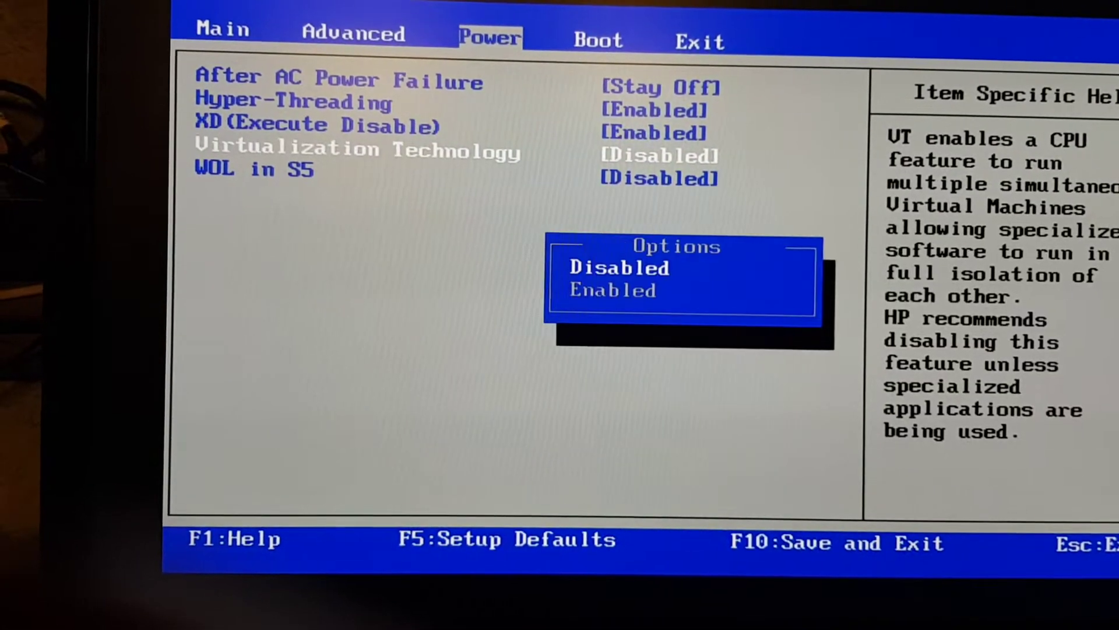
key(Down)
key(Return)
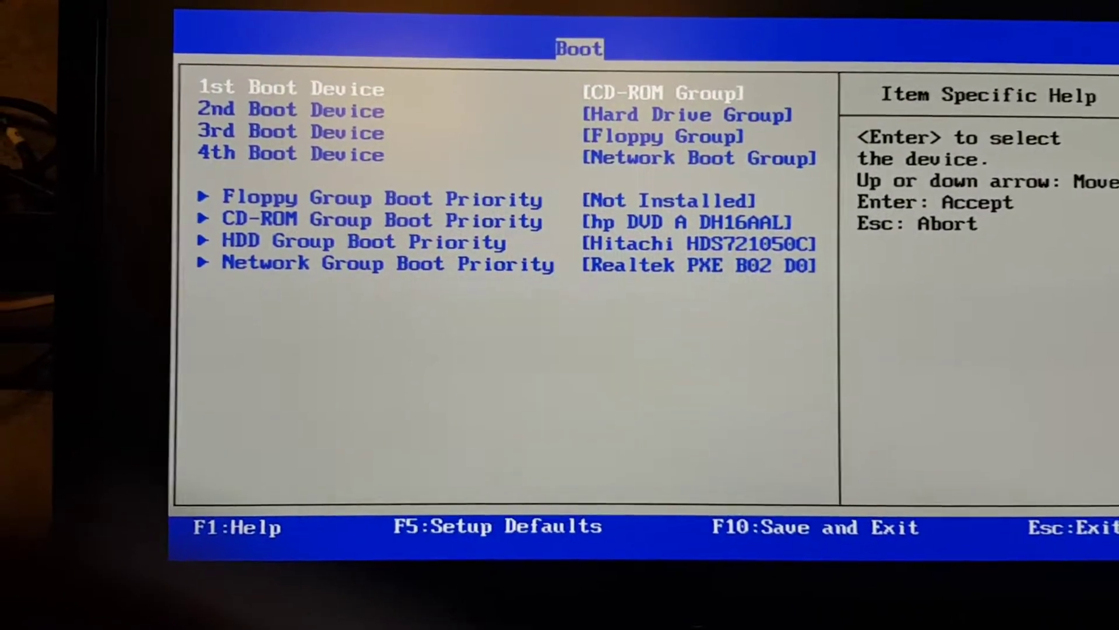
Review the 1st Boot Device group choices and keep CD-ROM Group first
key(Return)
key(Down)
key(Down)
key(Down)
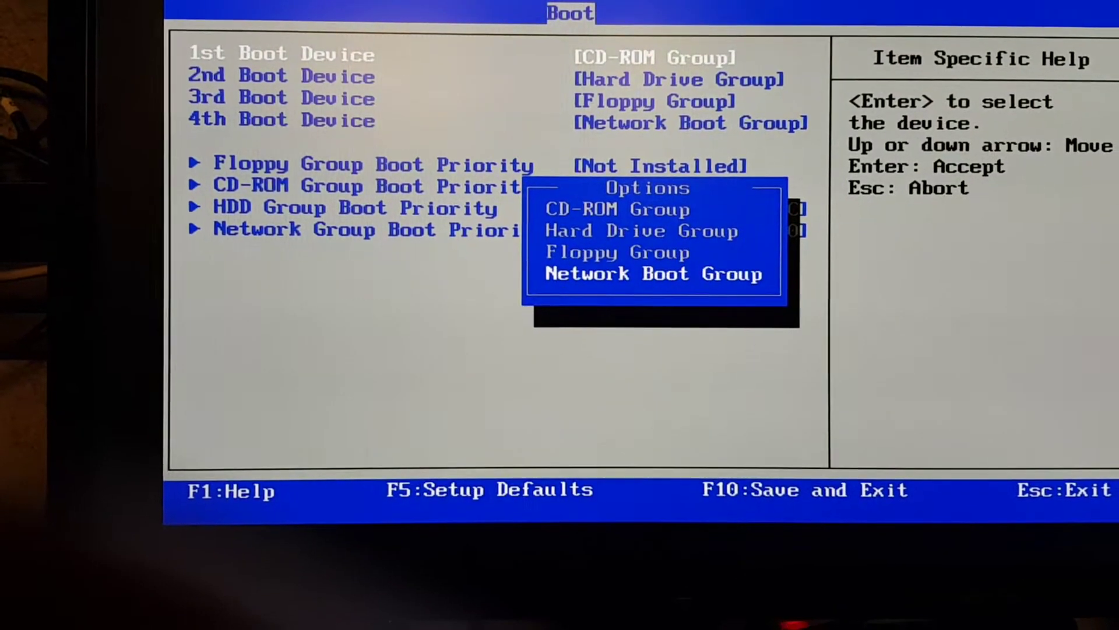
key(Down)
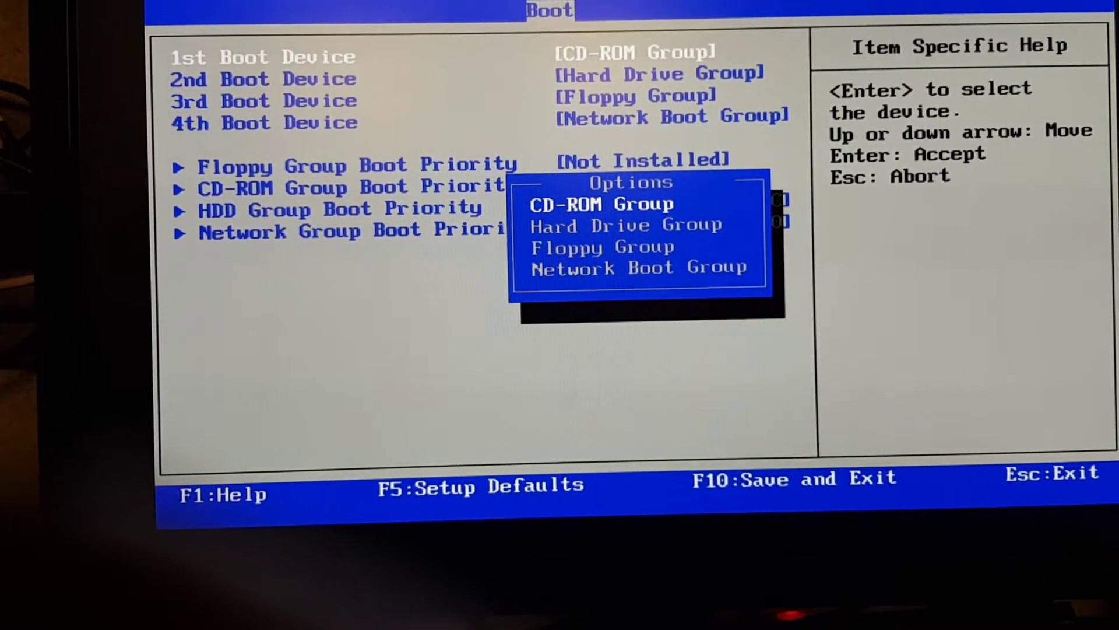
key(Return)
key(Down)
key(Down)
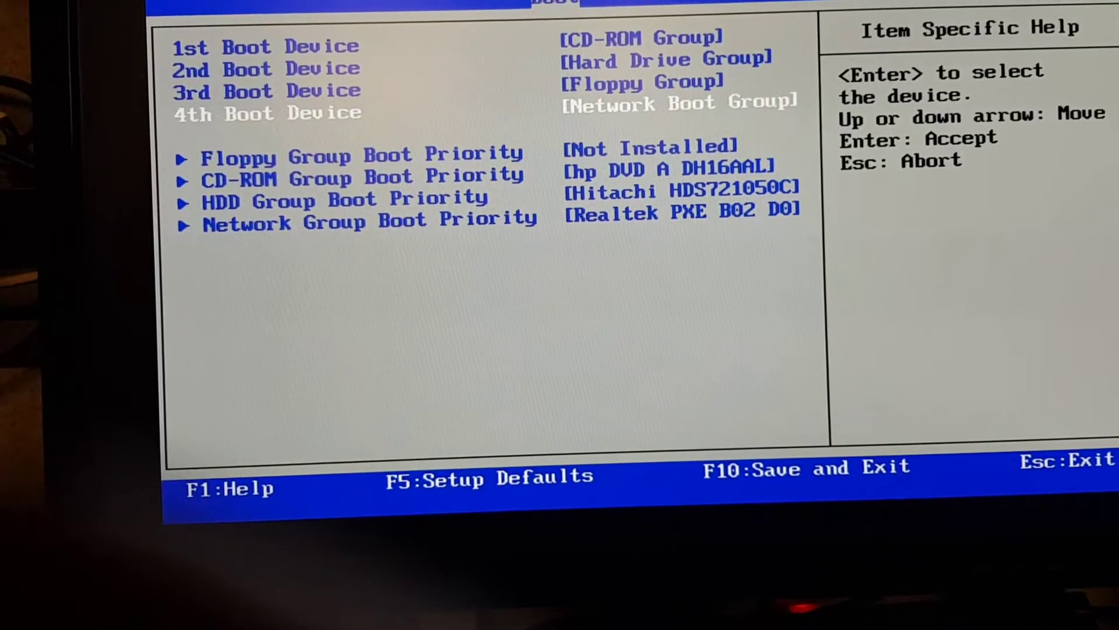
Try Hard Drive Group as 1st boot device, then restore CD-ROM Group first with Hard Drive second
key(Return)
key(Down)
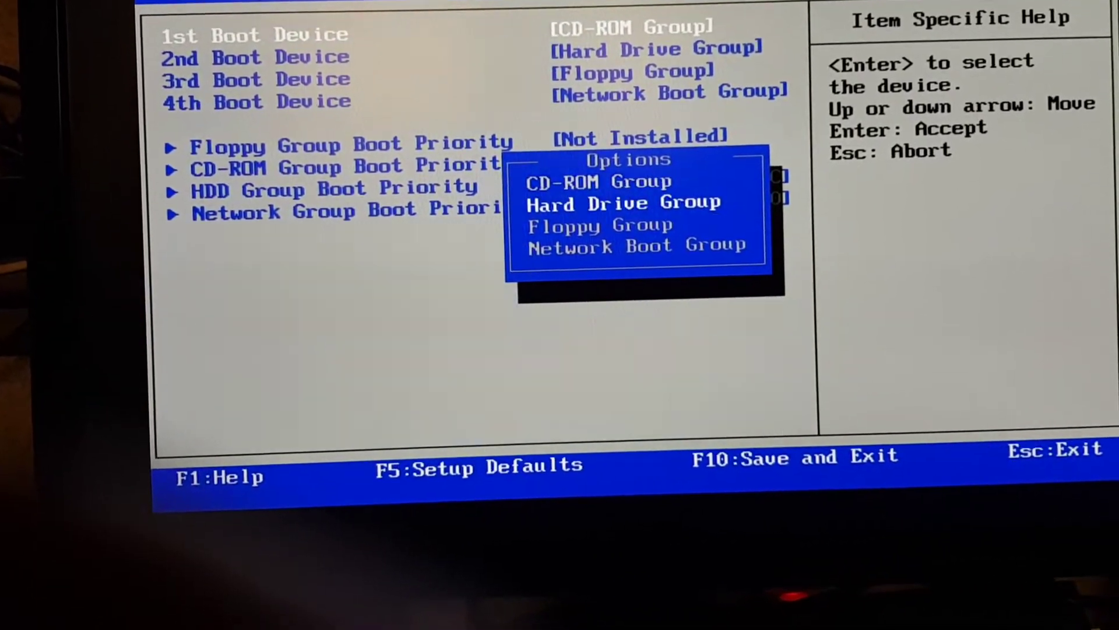
key(Return)
key(Return)
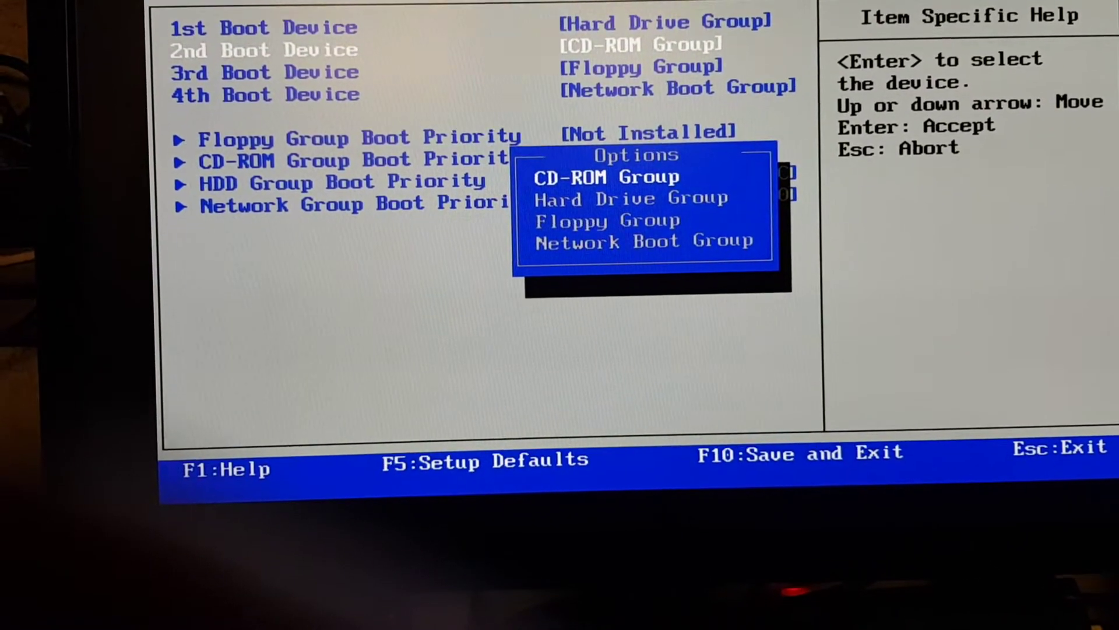
key(Return)
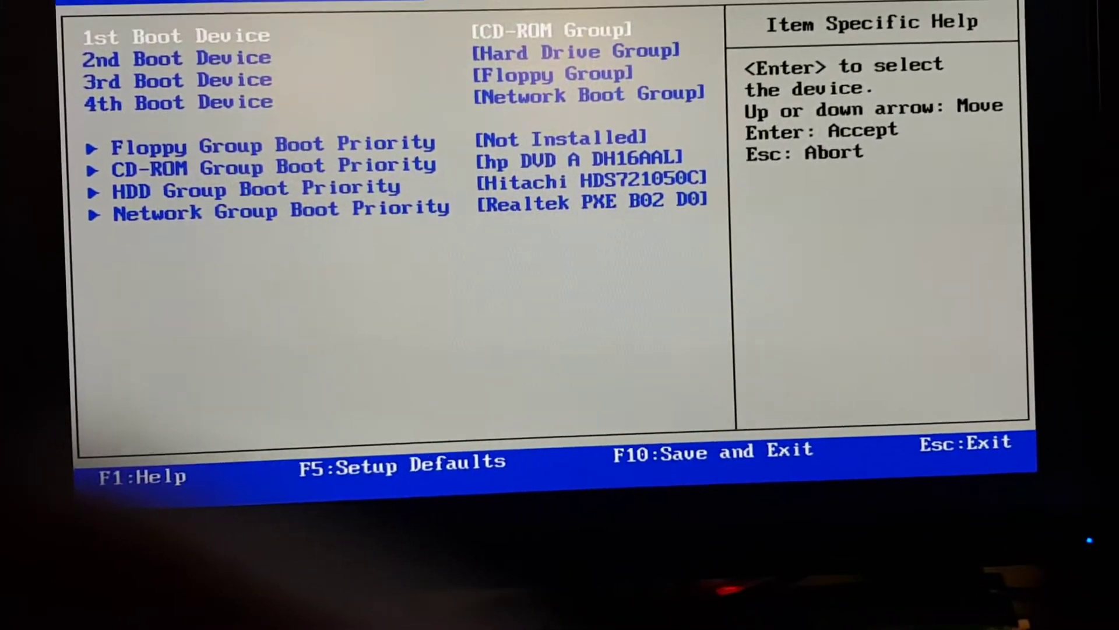
Leave Boot Device Priority and request Save and Exit with F10
key(Escape)
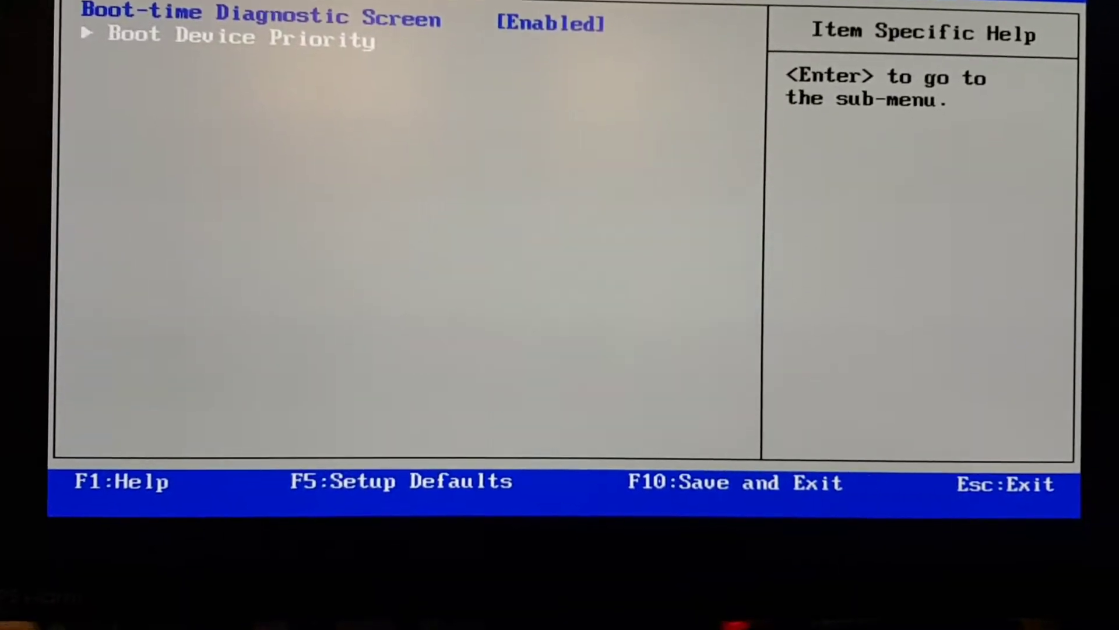
key(F10)
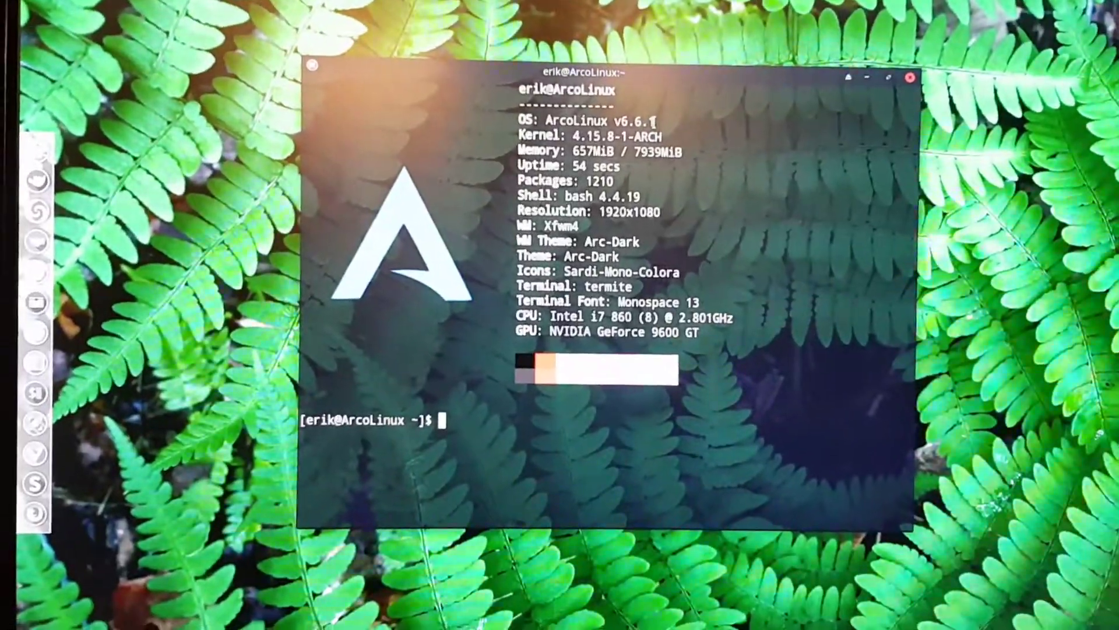
text(inxi )
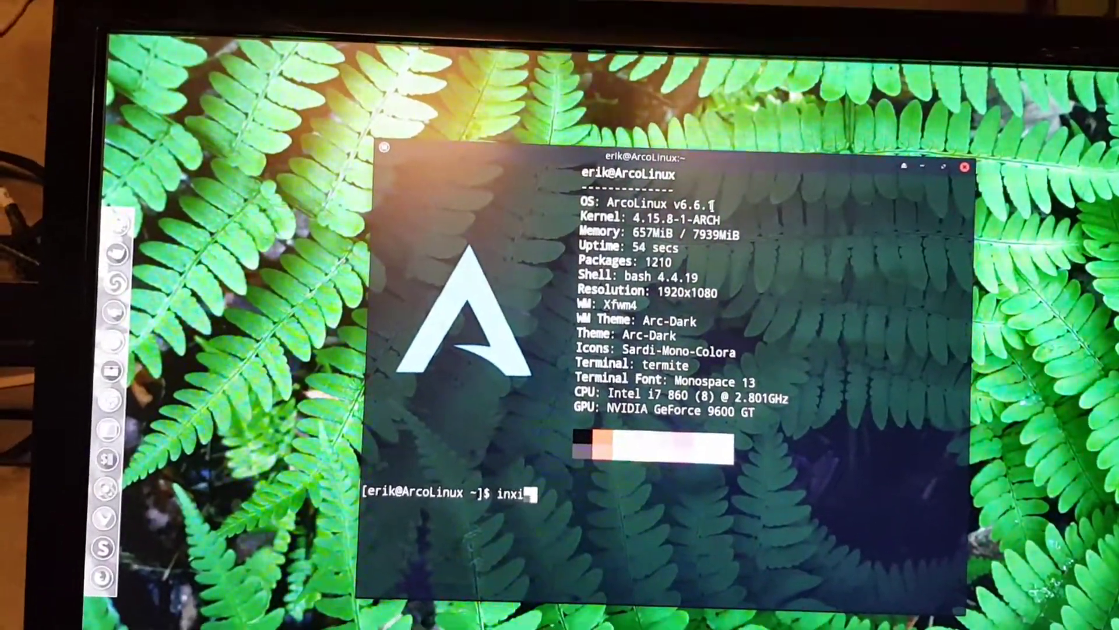
text(-)
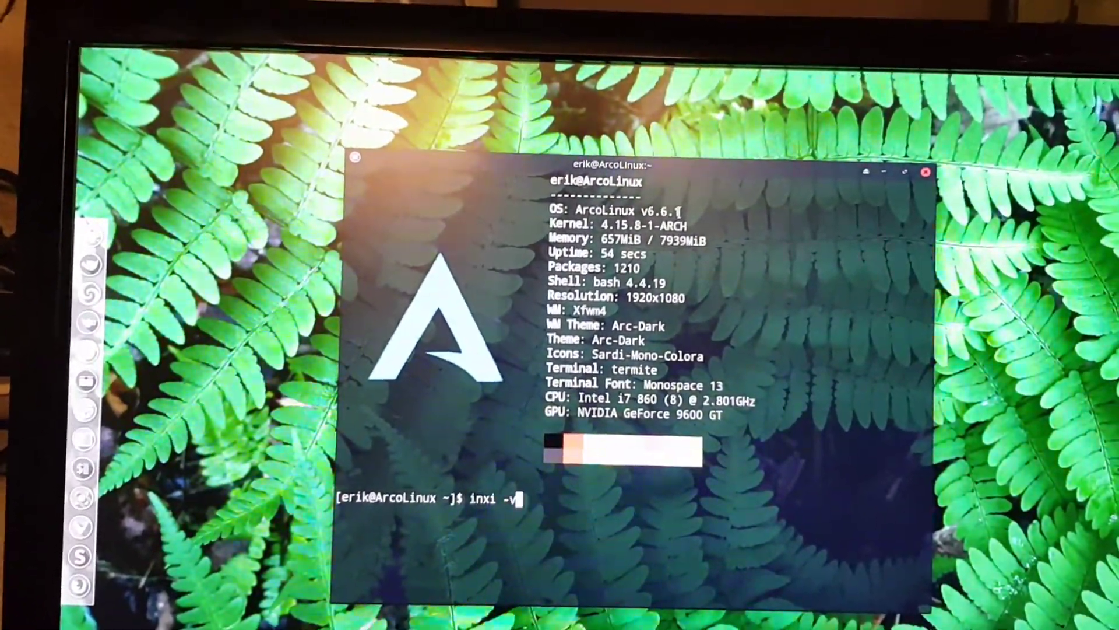
text(b)
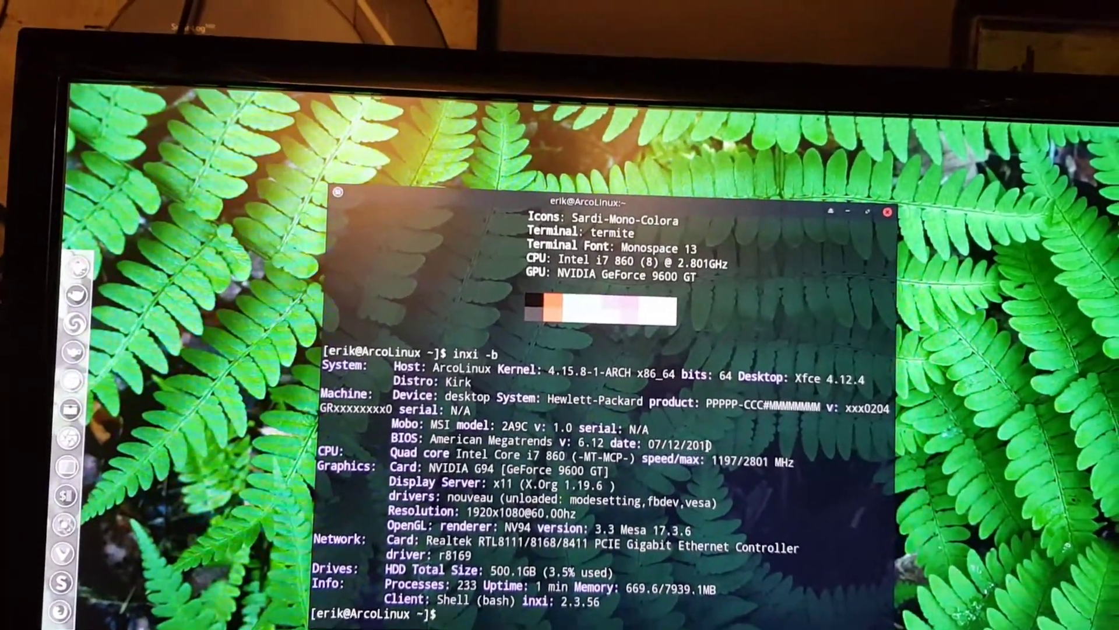
Highlight the American Megatrends BIOS 6.12 line dated 07/12/2010, then clear the selection
drag(708, 444, 469, 440)
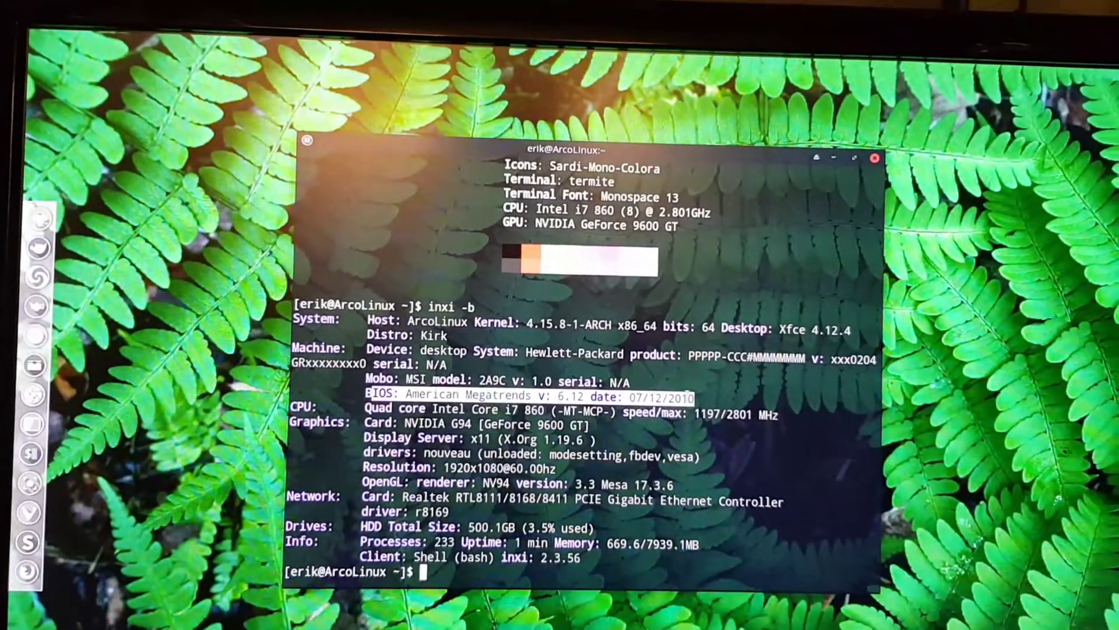
click(680, 399)
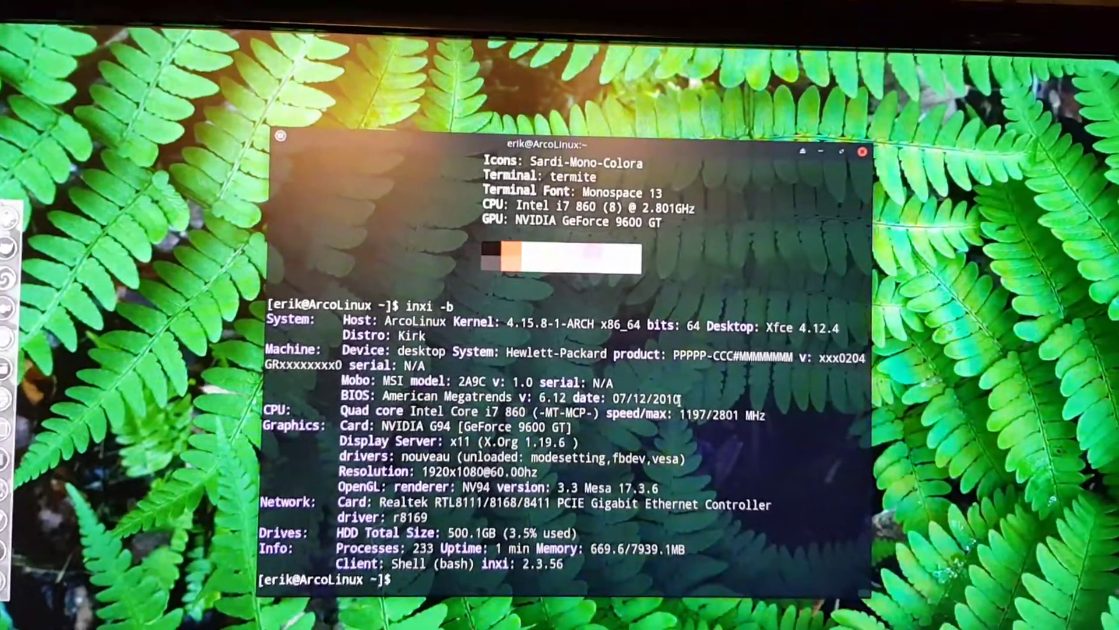